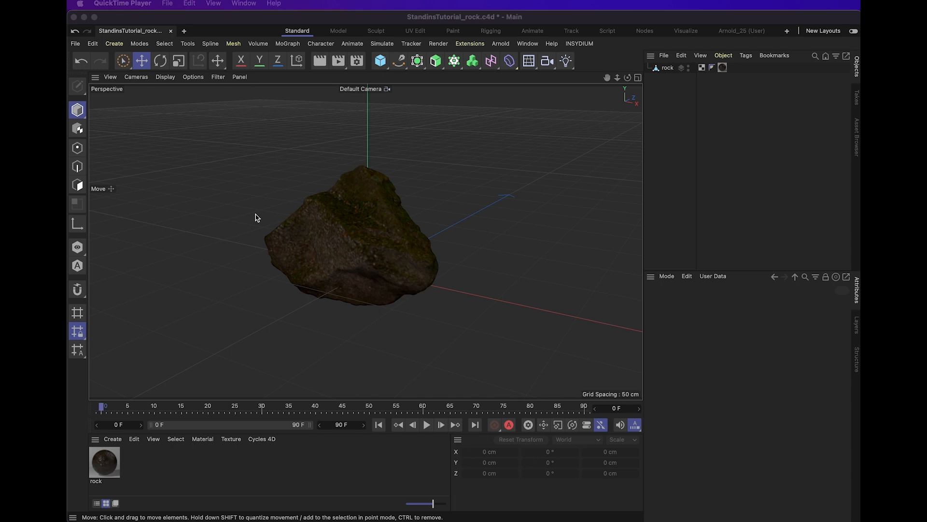
- Select the rock and switch its texture paths to relative in the Asset/Tx Manager
{"action": "left_click", "coordinate": [405, 258]}
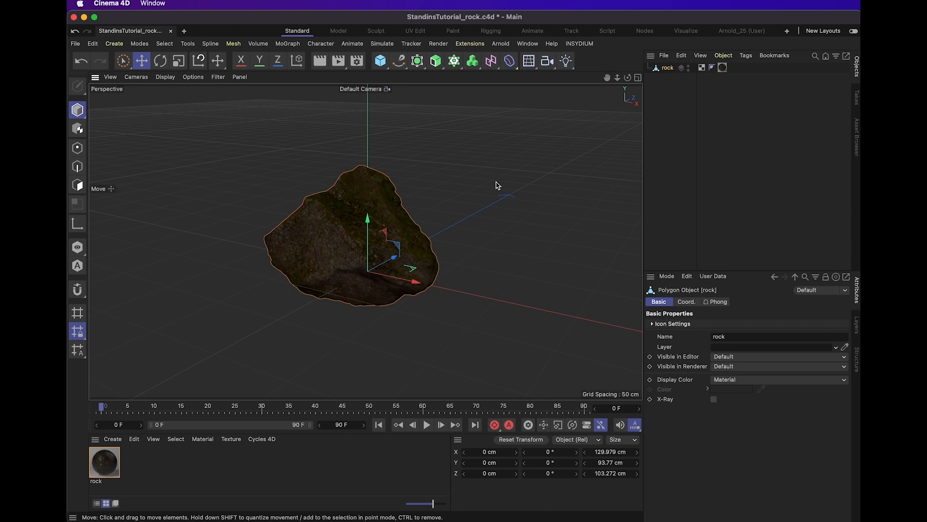
{"action": "left_click", "coordinate": [501, 43]}
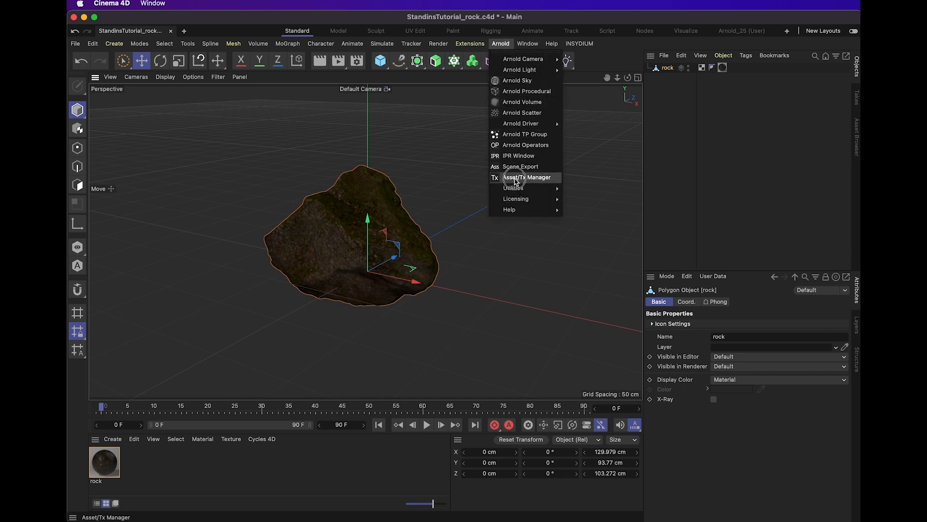
{"action": "left_click", "coordinate": [517, 177]}
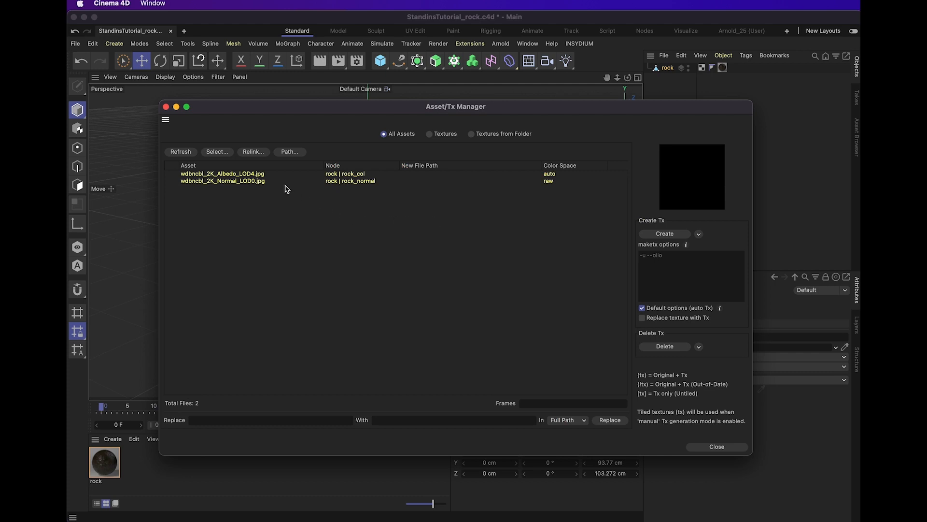
{"action": "left_click", "coordinate": [290, 151]}
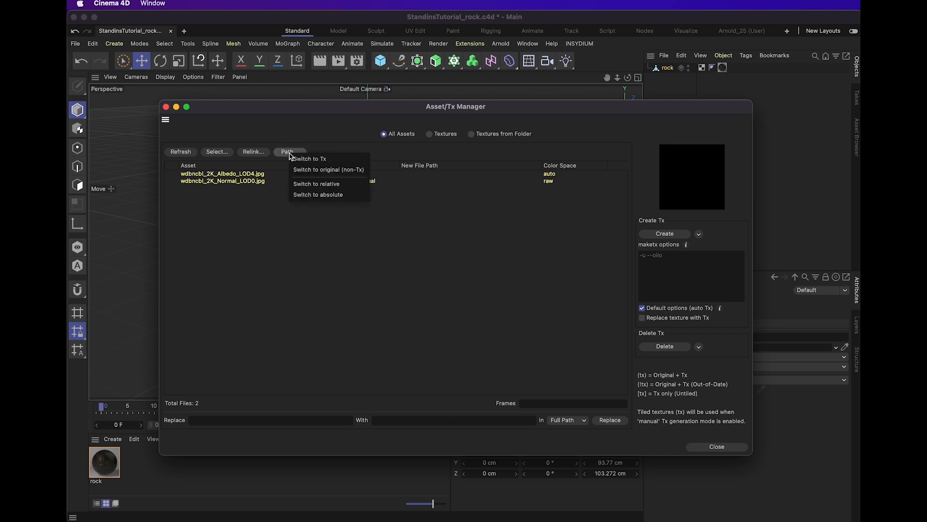
{"action": "left_click", "coordinate": [302, 184]}
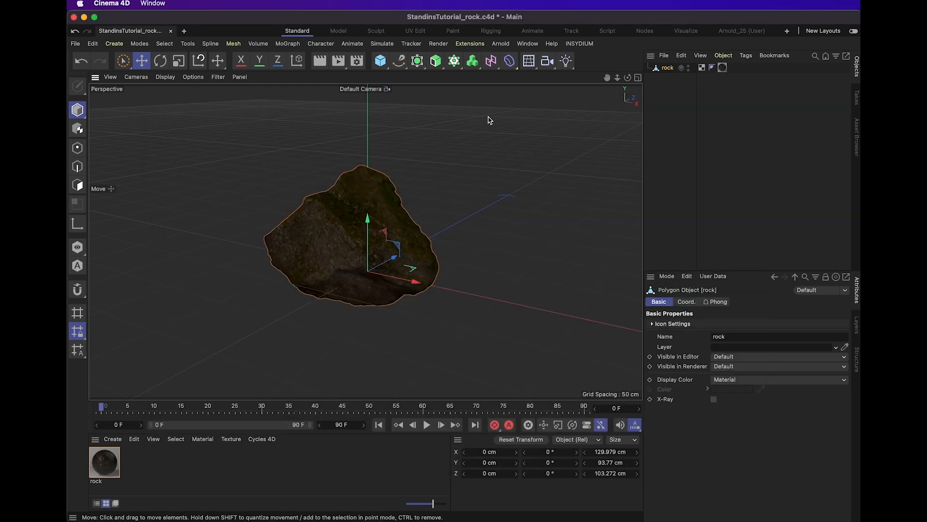
- Start an Arnold scene export and set its path to StandinsTutorial_rock.ass in the Arnold Standins Tutorial folder on the Desktop
{"action": "left_click", "coordinate": [500, 45]}
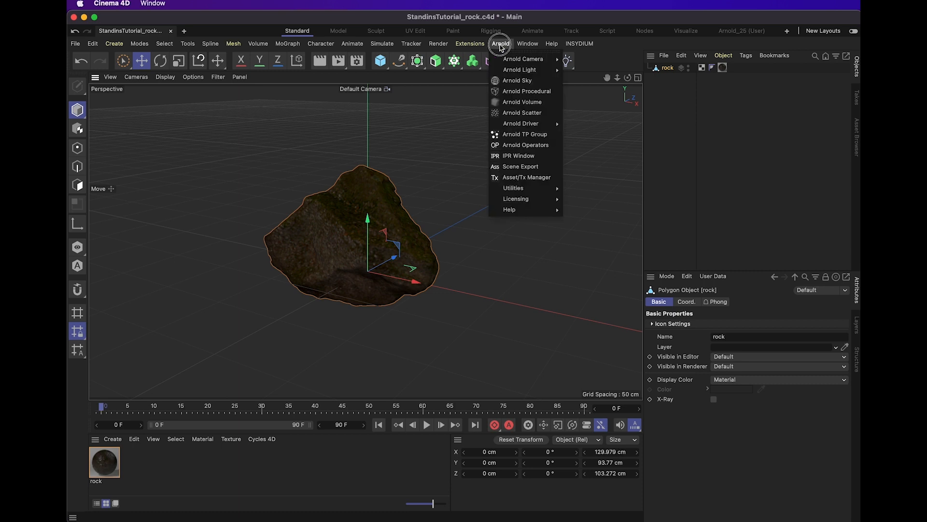
{"action": "left_click", "coordinate": [522, 167]}
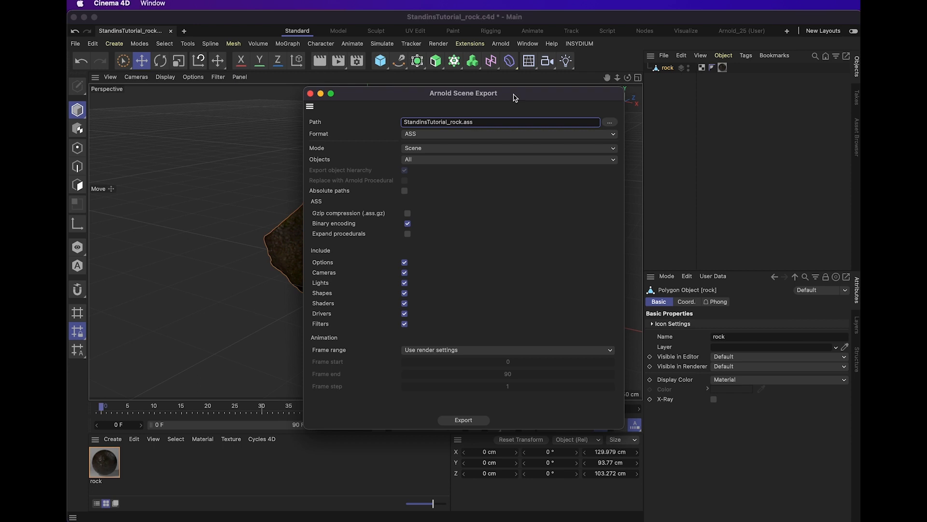
{"action": "left_click", "coordinate": [608, 122]}
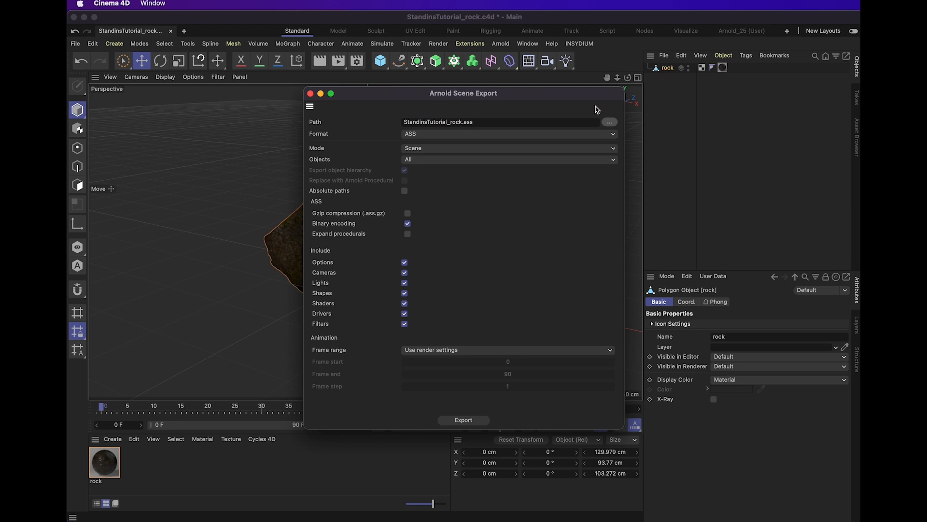
{"action": "left_click", "coordinate": [610, 121]}
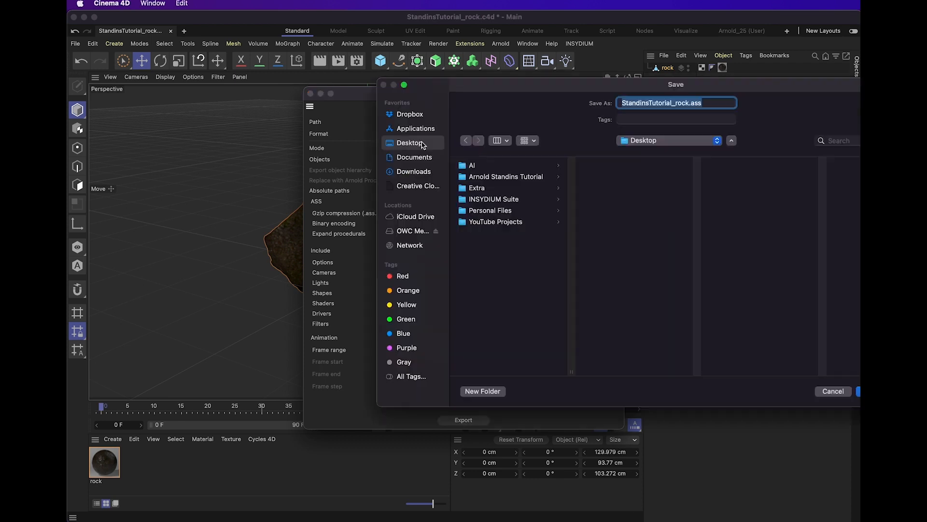
{"action": "left_click", "coordinate": [495, 179]}
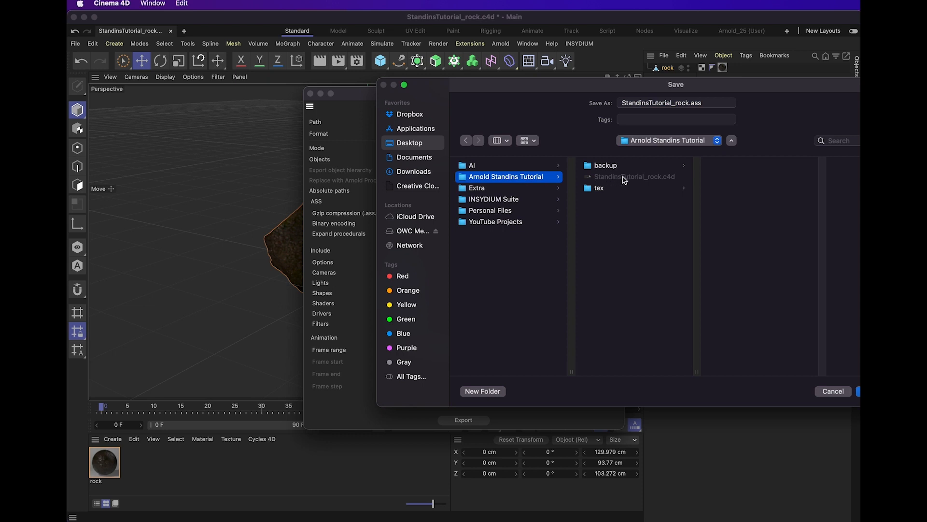
{"action": "key", "text": "Return"}
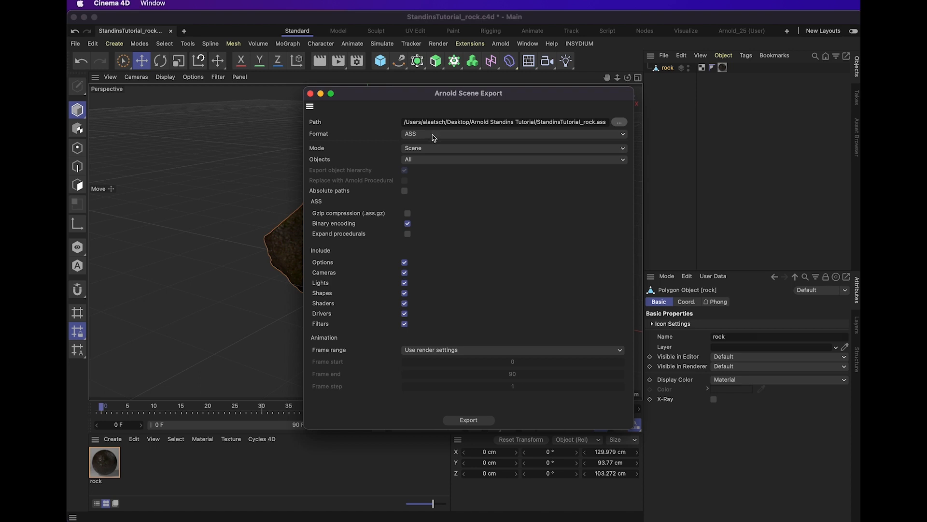
- Export the selected rock in Procedural mode with gzip compression enabled
{"action": "left_click", "coordinate": [428, 149]}
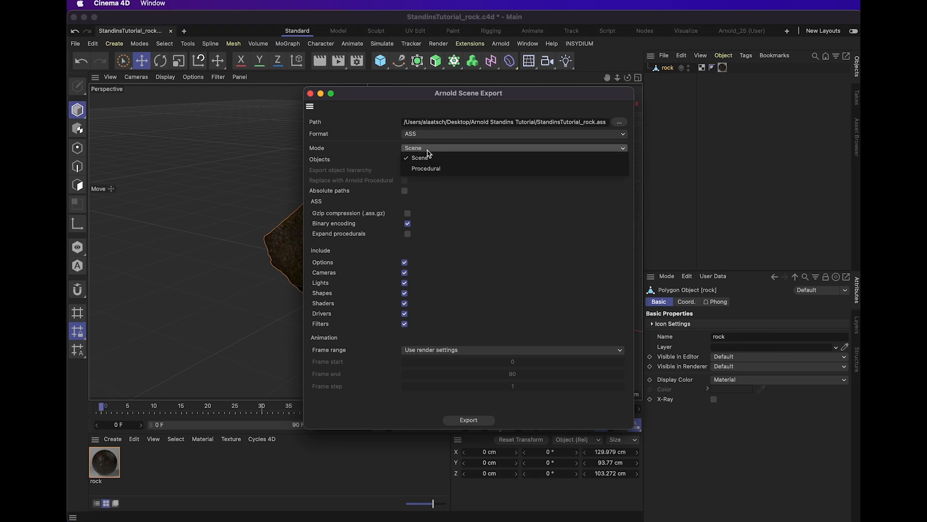
{"action": "left_click", "coordinate": [426, 168]}
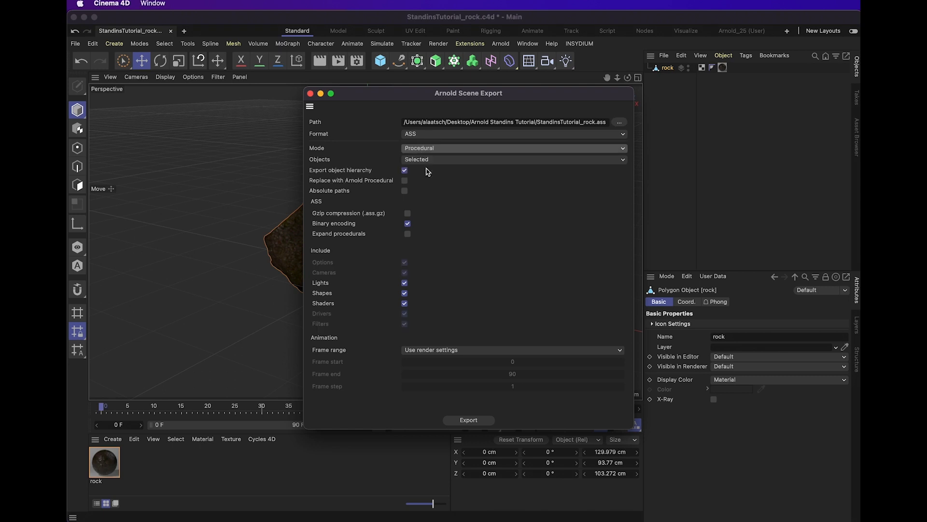
{"action": "left_click", "coordinate": [455, 160]}
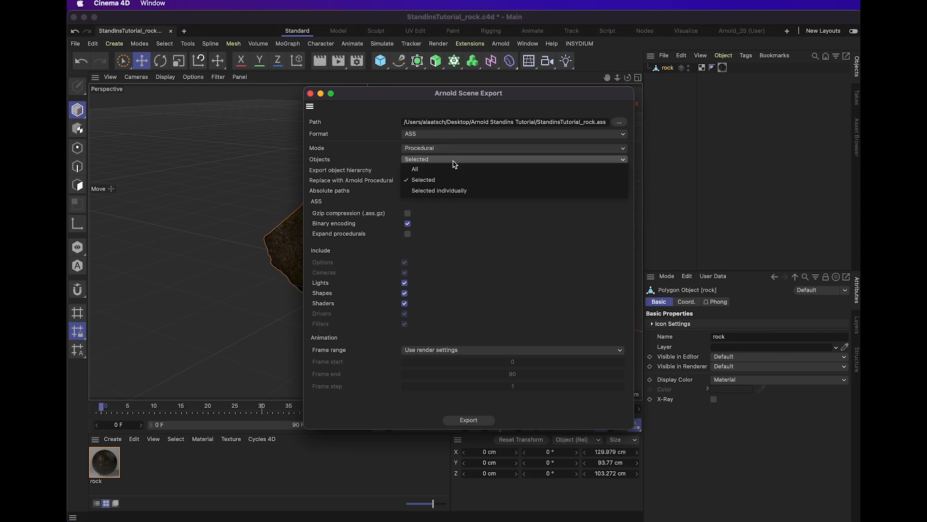
{"action": "left_click", "coordinate": [454, 164]}
{"action": "left_click", "coordinate": [668, 69]}
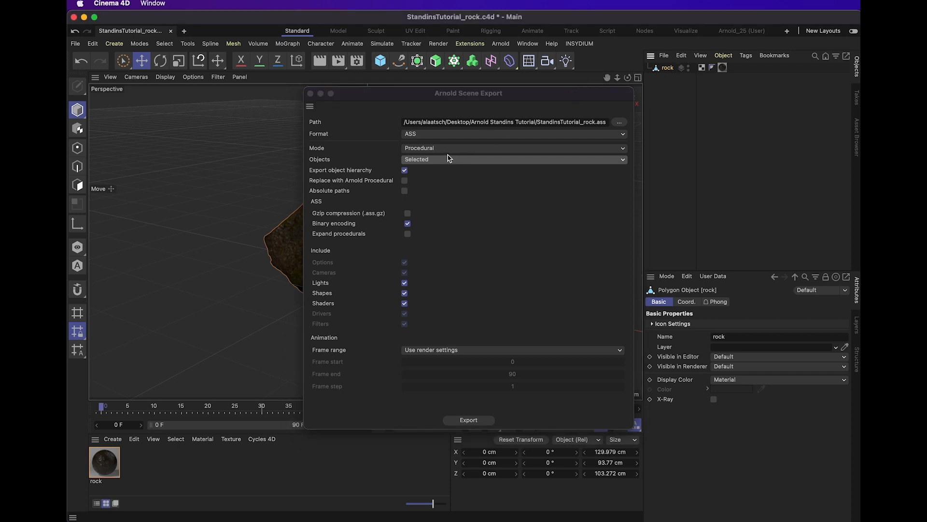
{"action": "left_click", "coordinate": [408, 213]}
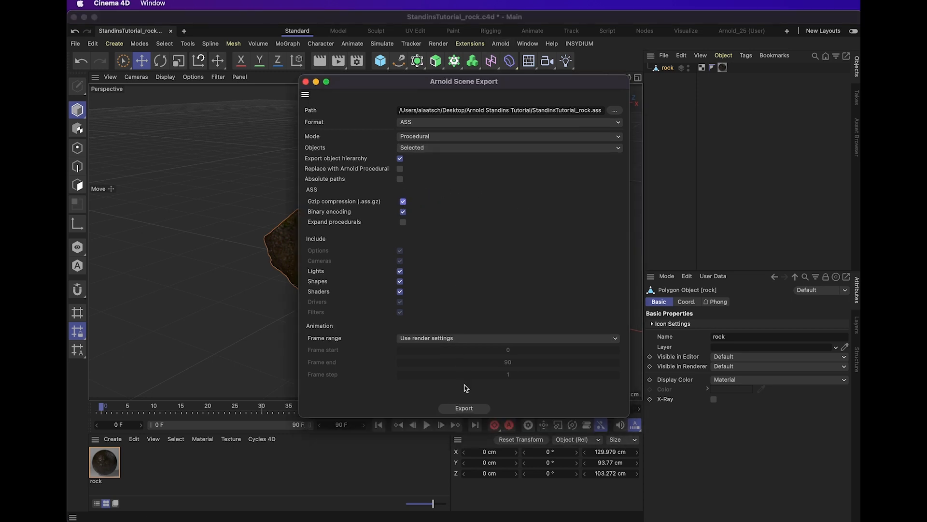
{"action": "left_click", "coordinate": [463, 408]}
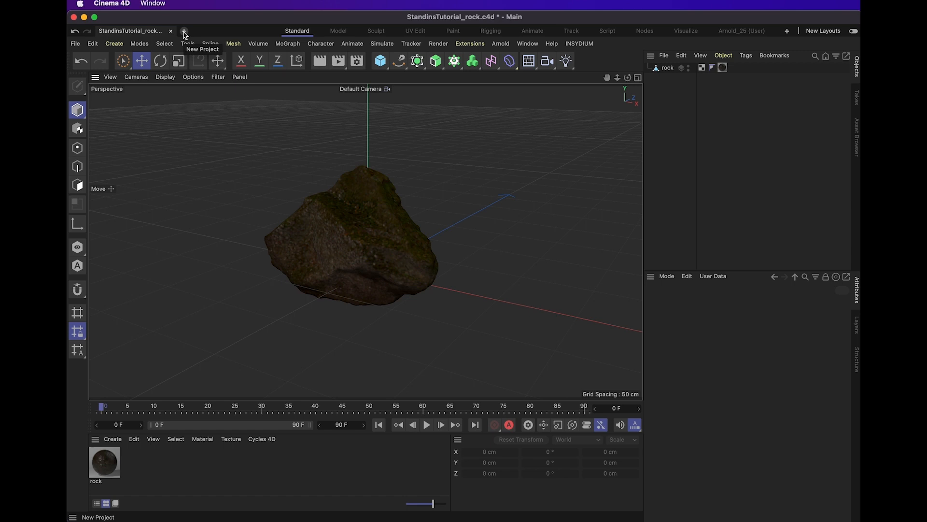
- Create a new project and save it as RockFarm.c4d in the tex folder inside Arnold Standins Tutorial
{"action": "left_click", "coordinate": [184, 32]}
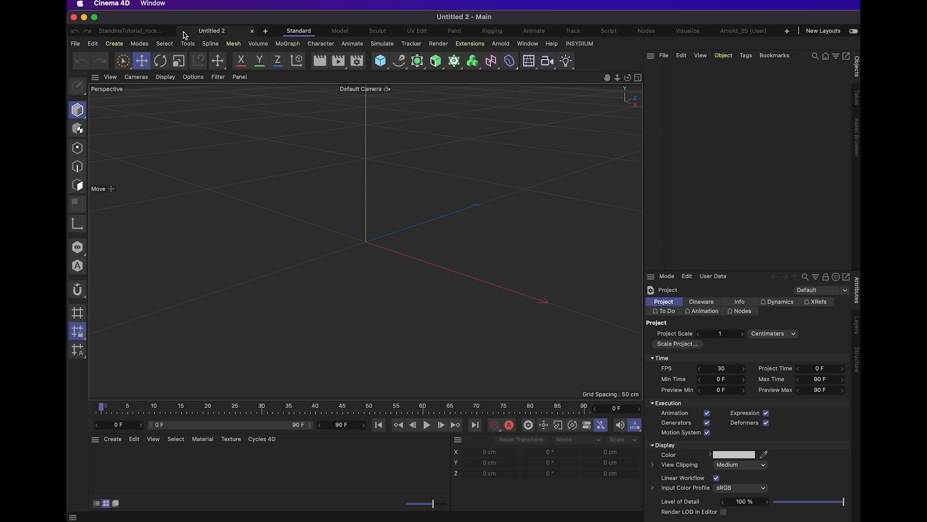
{"action": "key", "text": "super+s"}
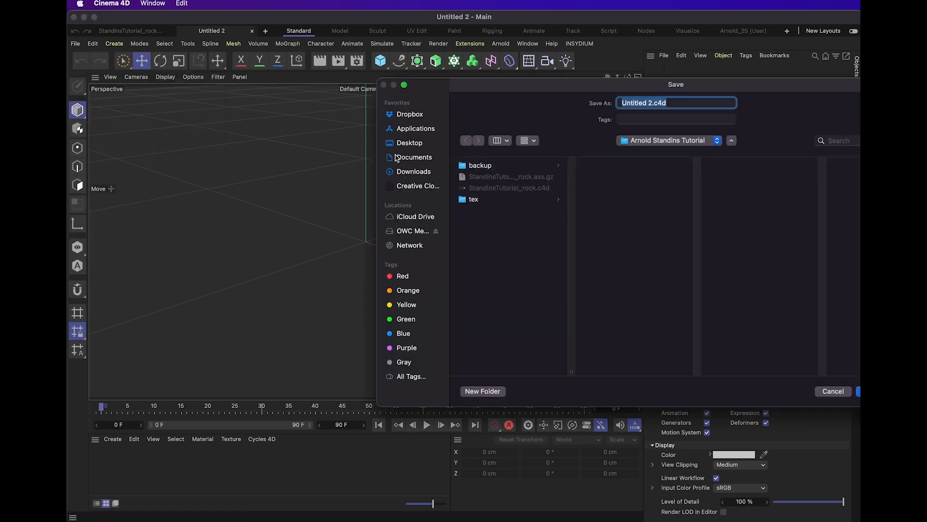
{"action": "left_click", "coordinate": [403, 145]}
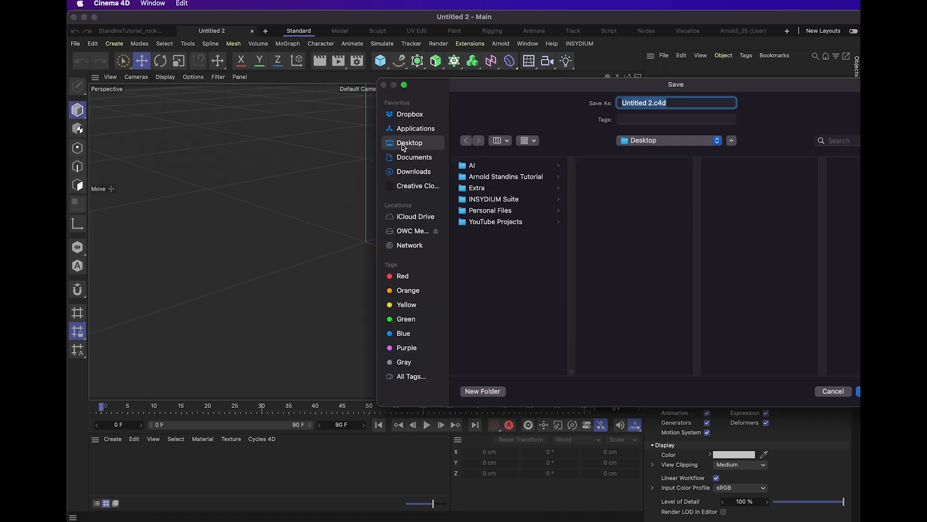
{"action": "left_click", "coordinate": [498, 179]}
{"action": "left_click", "coordinate": [688, 100]}
{"action": "type", "text": "RockR"}
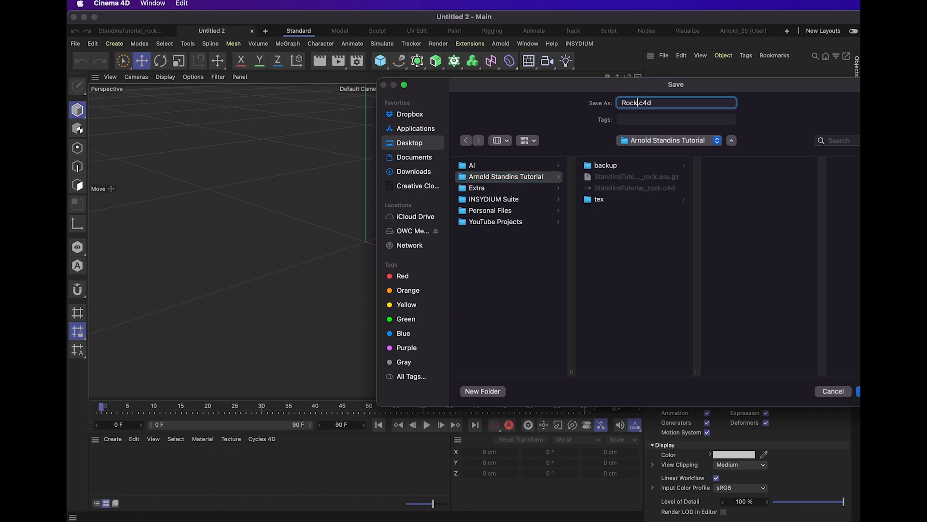
{"action": "type", "text": "arm"}
{"action": "left_click", "coordinate": [610, 202]}
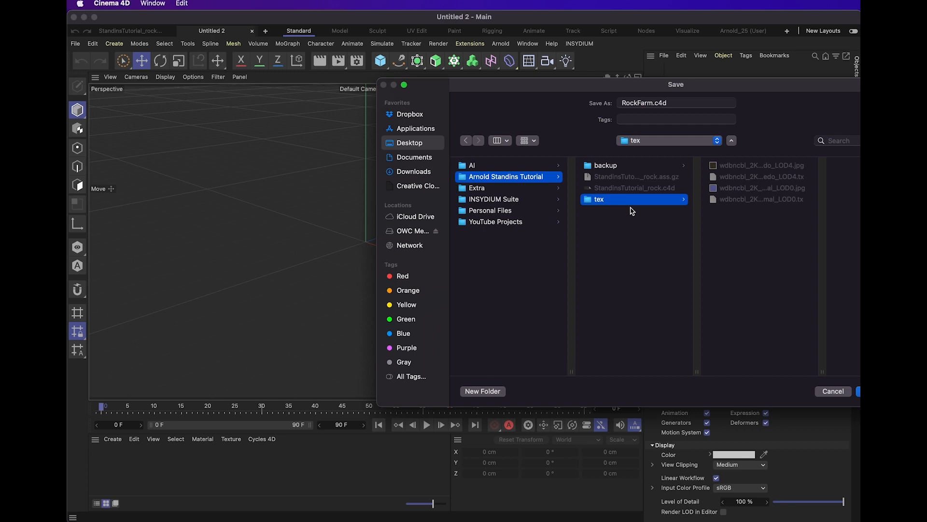
{"action": "left_click", "coordinate": [632, 188]}
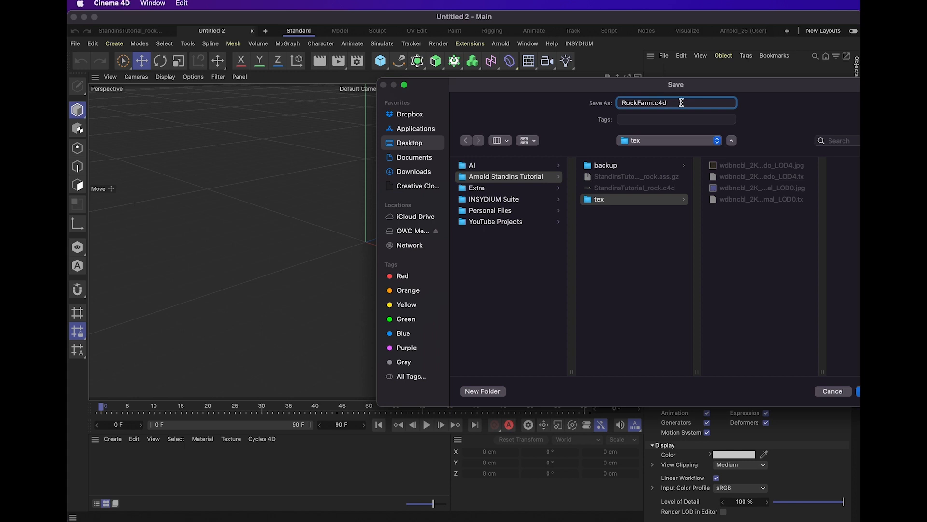
{"action": "key", "text": "Return"}
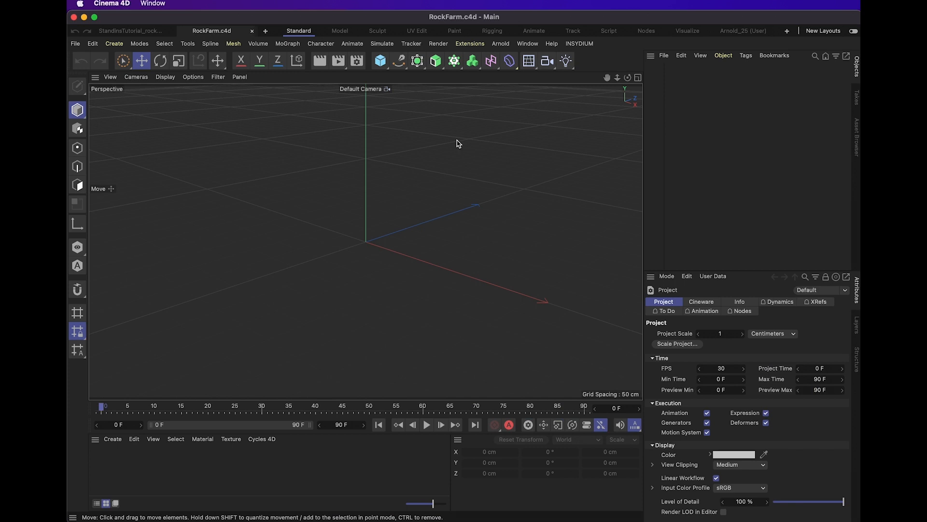
- Add an Arnold Procedural and set its ASS path to the exported StandinsTutorial_rock.ass.gz file
{"action": "left_click", "coordinate": [500, 45]}
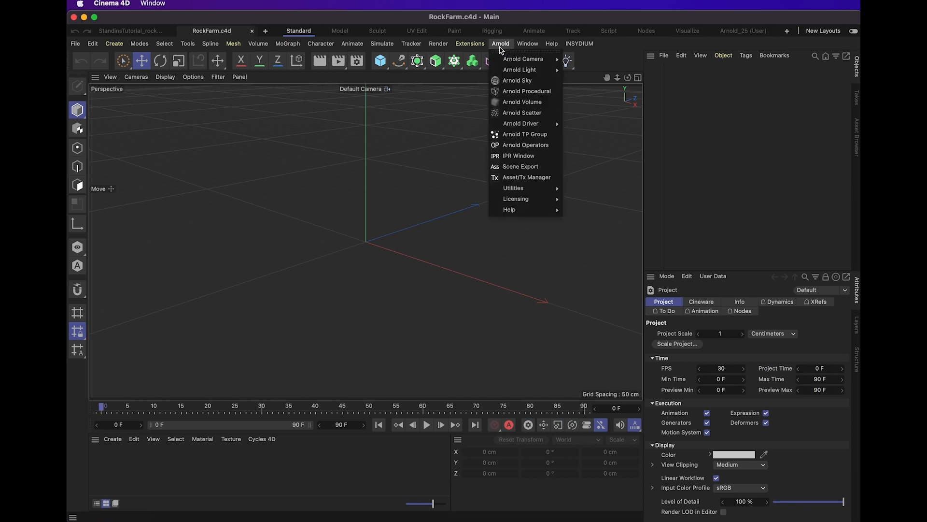
{"action": "left_click", "coordinate": [526, 91]}
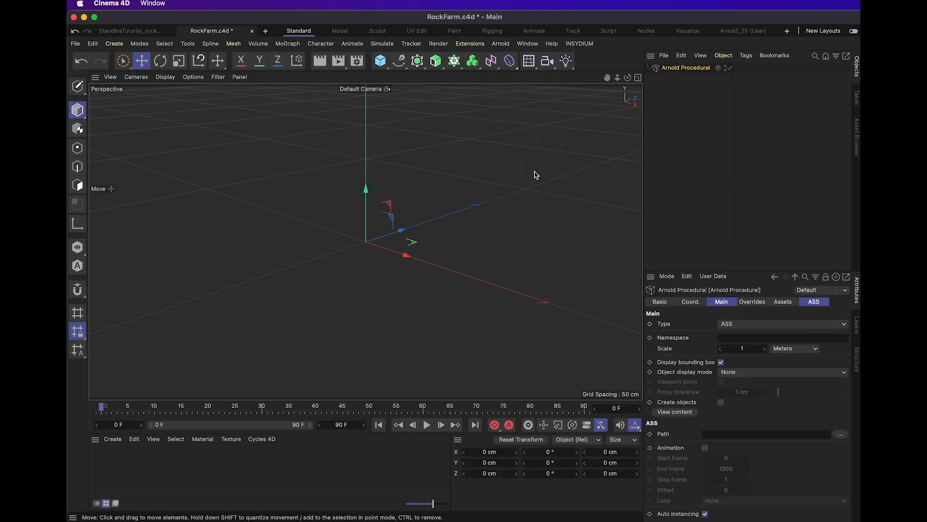
{"action": "left_click", "coordinate": [810, 306]}
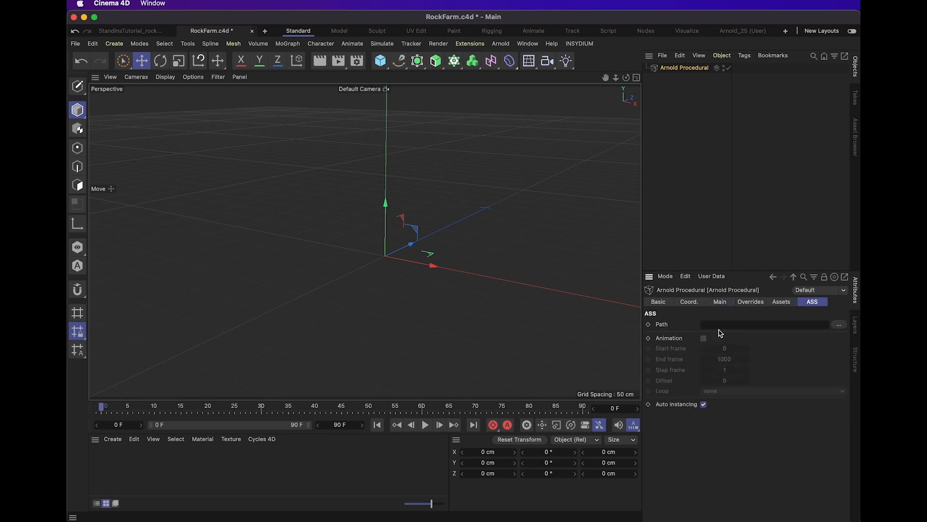
{"action": "left_click", "coordinate": [838, 327]}
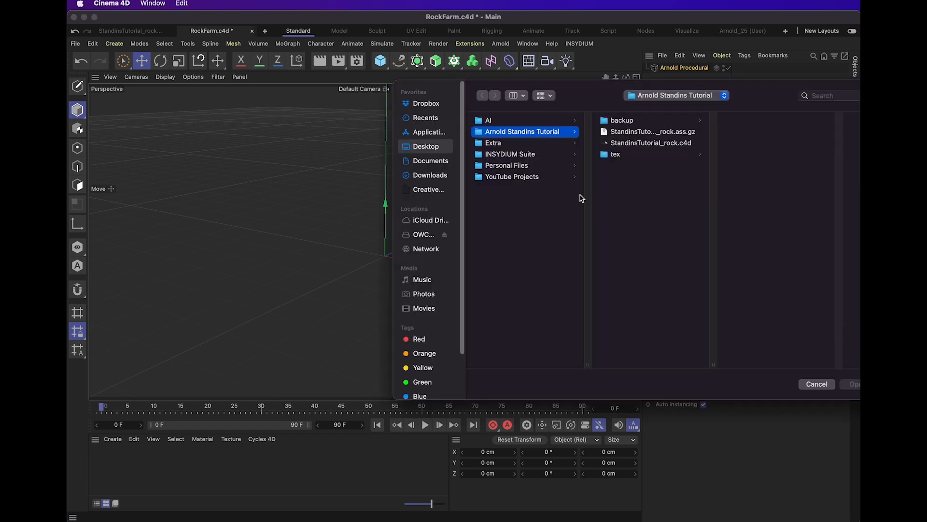
{"action": "left_click", "coordinate": [634, 132]}
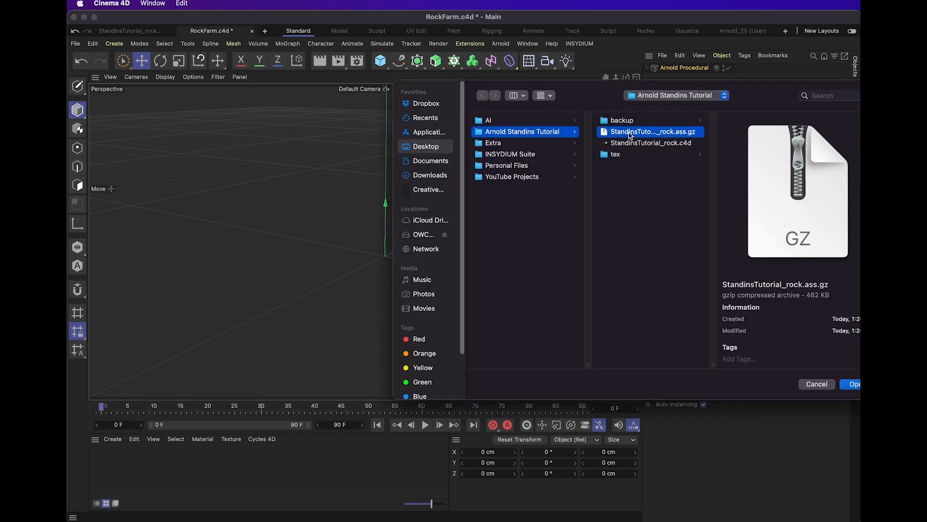
{"action": "double_click", "coordinate": [634, 133]}
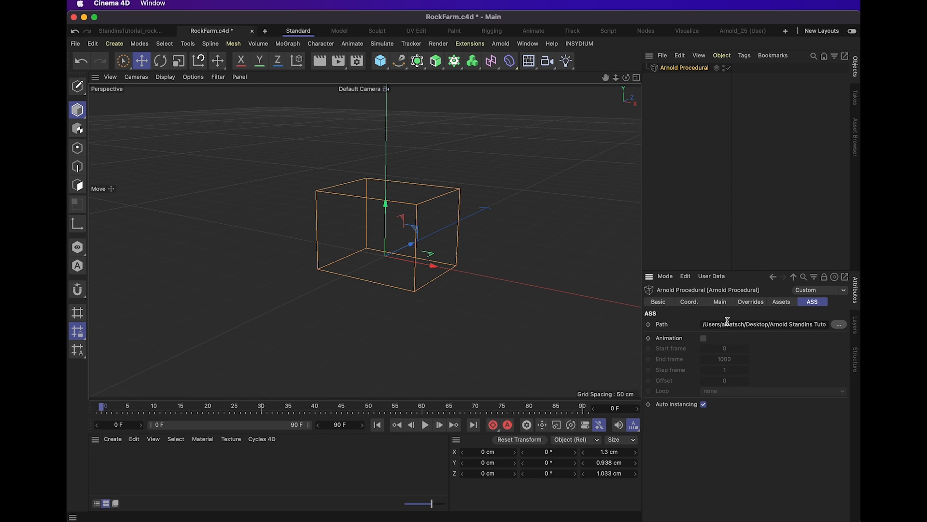
- Set the procedural's object display mode to Shaded, and switch its bounding box display off and back on
{"action": "left_click", "coordinate": [723, 304]}
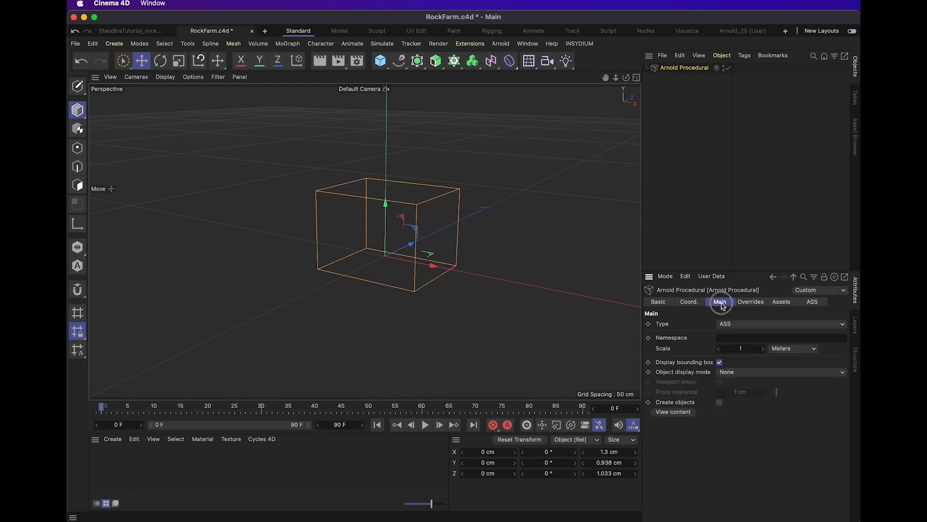
{"action": "left_click", "coordinate": [731, 372]}
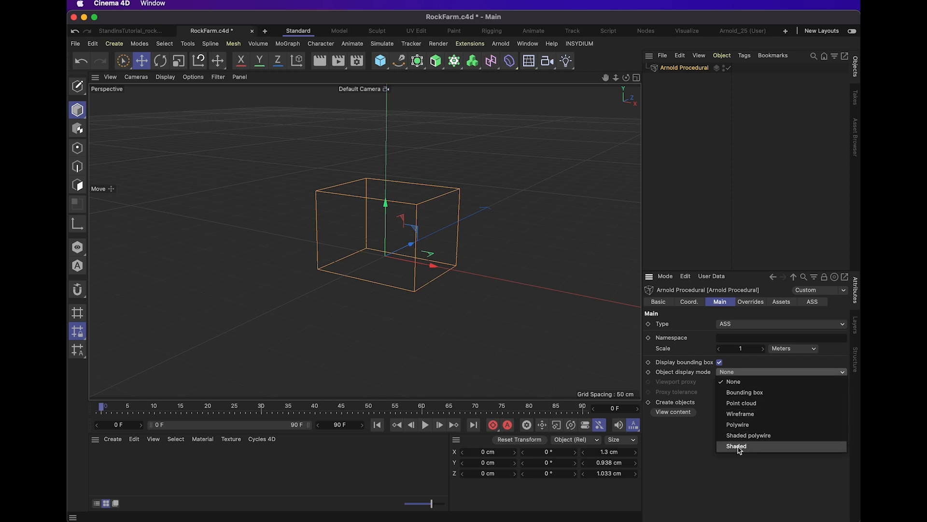
{"action": "left_click", "coordinate": [736, 446]}
{"action": "left_click", "coordinate": [588, 194]}
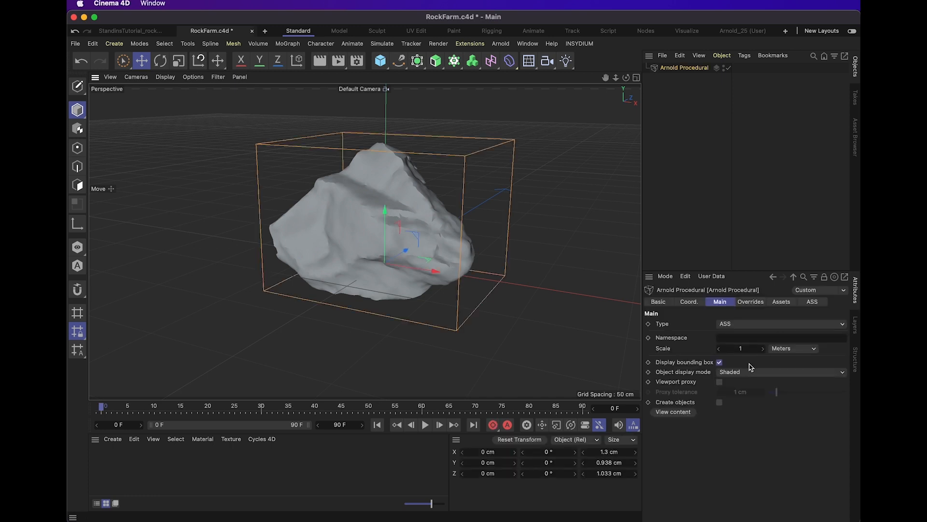
{"action": "left_click", "coordinate": [720, 362]}
{"action": "left_click", "coordinate": [720, 363]}
- Set the procedural's scale unit to Centimeters
{"action": "left_click", "coordinate": [774, 349]}
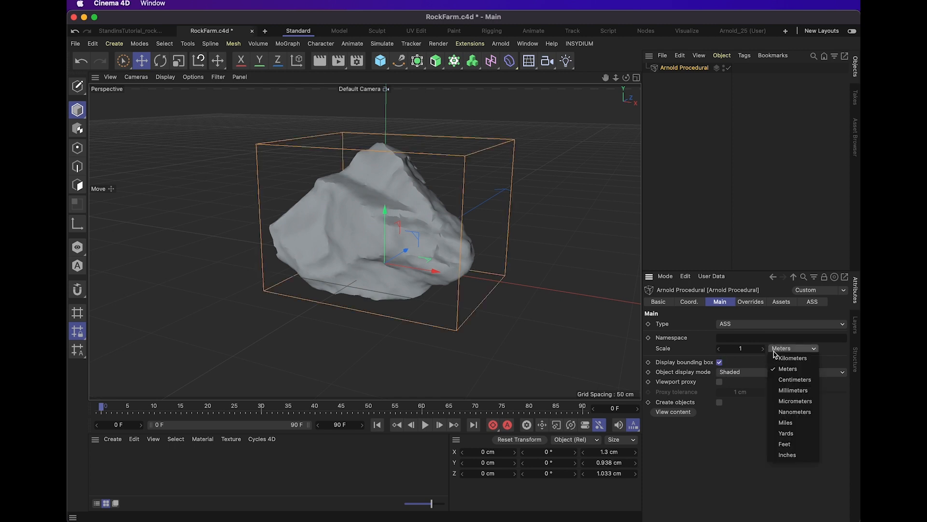
{"action": "left_click", "coordinate": [776, 380]}
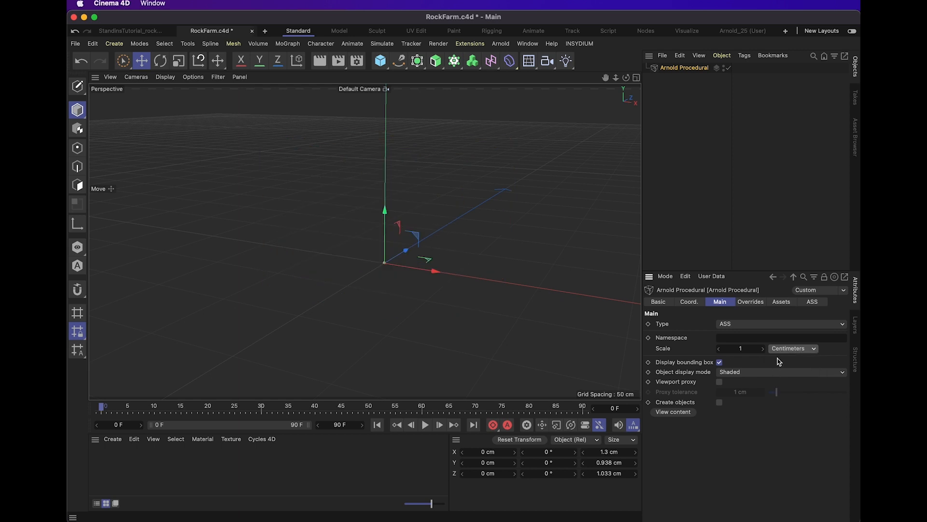
- Change the Arnold Procedural's scale to a larger unit so that the rock is enlarged in the scene
{"action": "left_click", "coordinate": [780, 349]}
{"action": "left_click", "coordinate": [777, 369]}
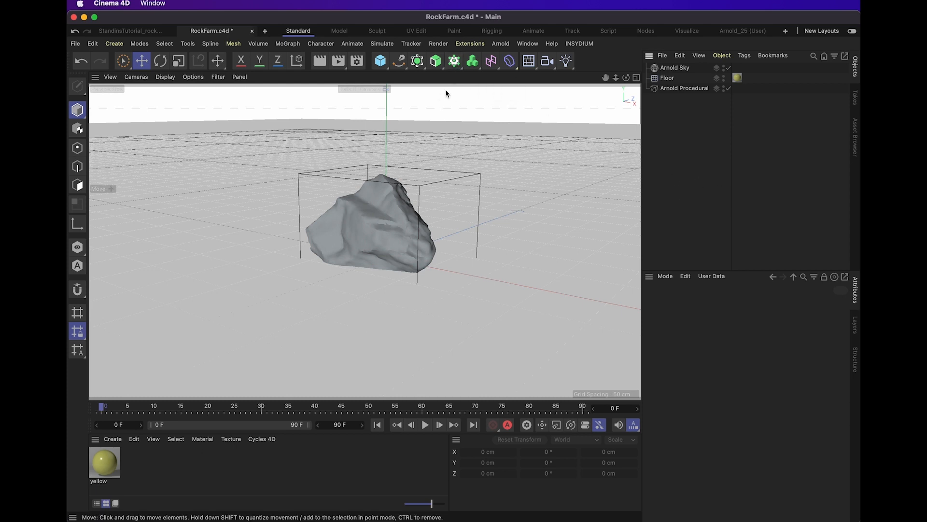
- Add a MoGraph Cloner, make the Arnold Procedural its child, and frame the cloned rocks in the viewport
{"action": "left_click", "coordinate": [453, 61]}
{"action": "left_click", "coordinate": [485, 73]}
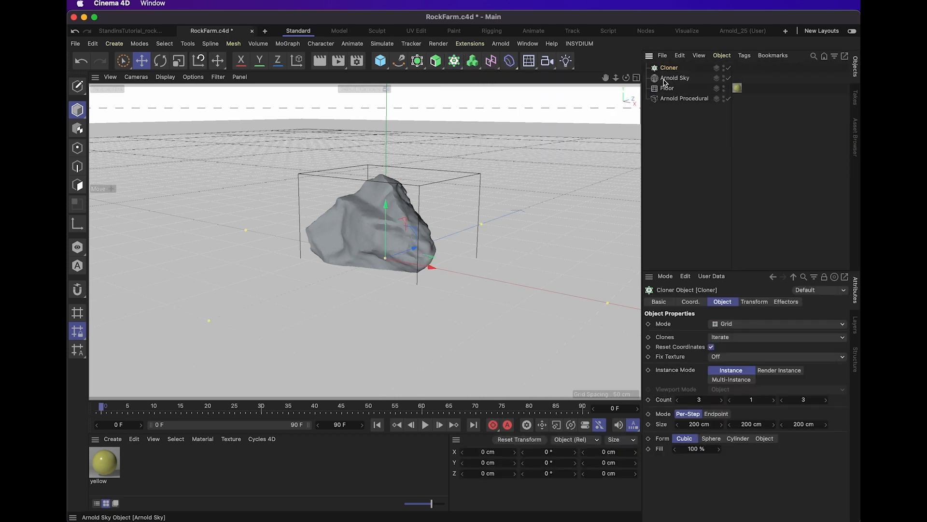
{"action": "left_click_drag", "start_coordinate": [672, 98], "coordinate": [670, 69]}
{"action": "key", "text": "h"}
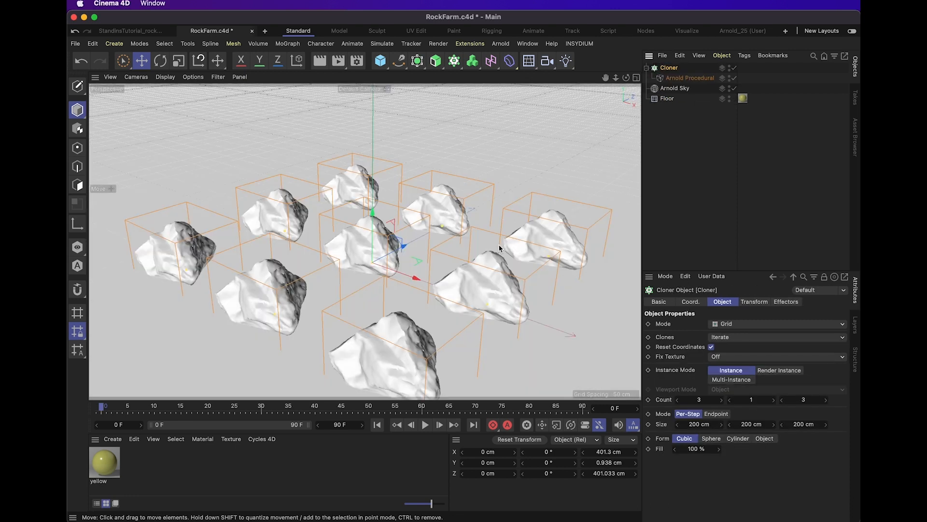
- Try higher clone counts along X and Z in the Cloner's grid
{"action": "left_click", "coordinate": [722, 400]}
{"action": "left_click", "coordinate": [722, 400]}
{"action": "left_click", "coordinate": [825, 400]}
{"action": "left_click", "coordinate": [826, 400]}
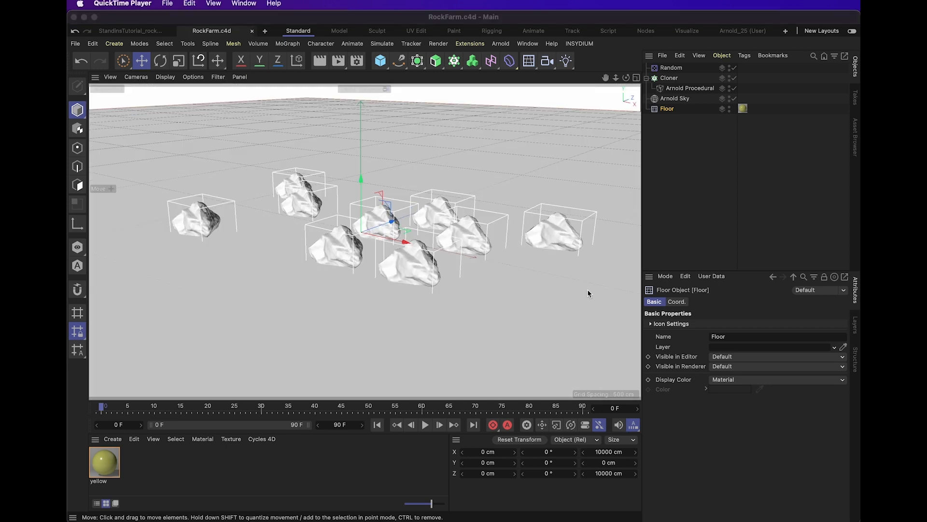
- Render the scattered rocks on the yellow floor in the Arnold IPR Window
{"action": "left_click", "coordinate": [501, 44]}
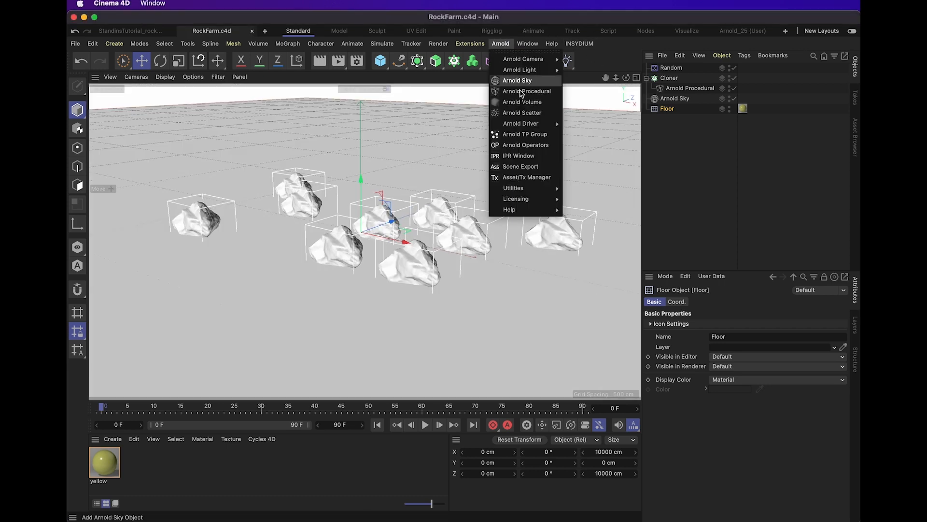
{"action": "left_click", "coordinate": [519, 156]}
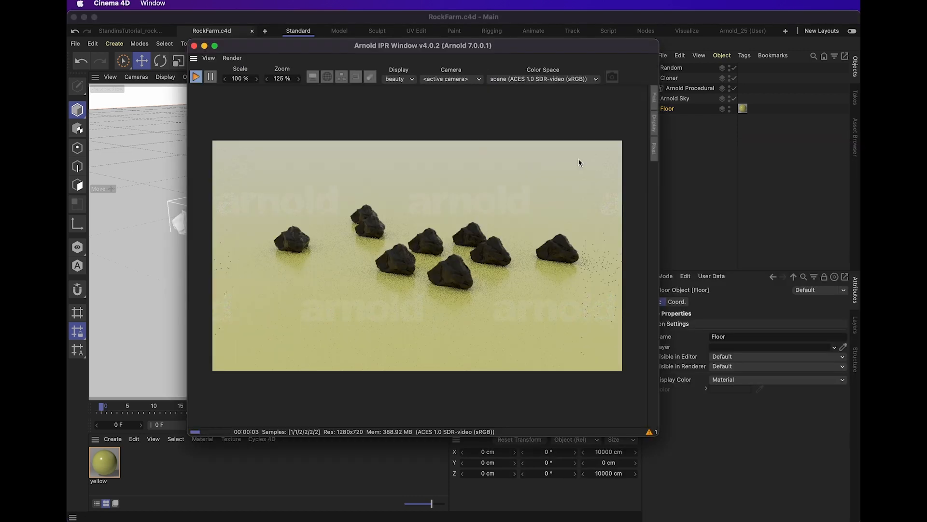